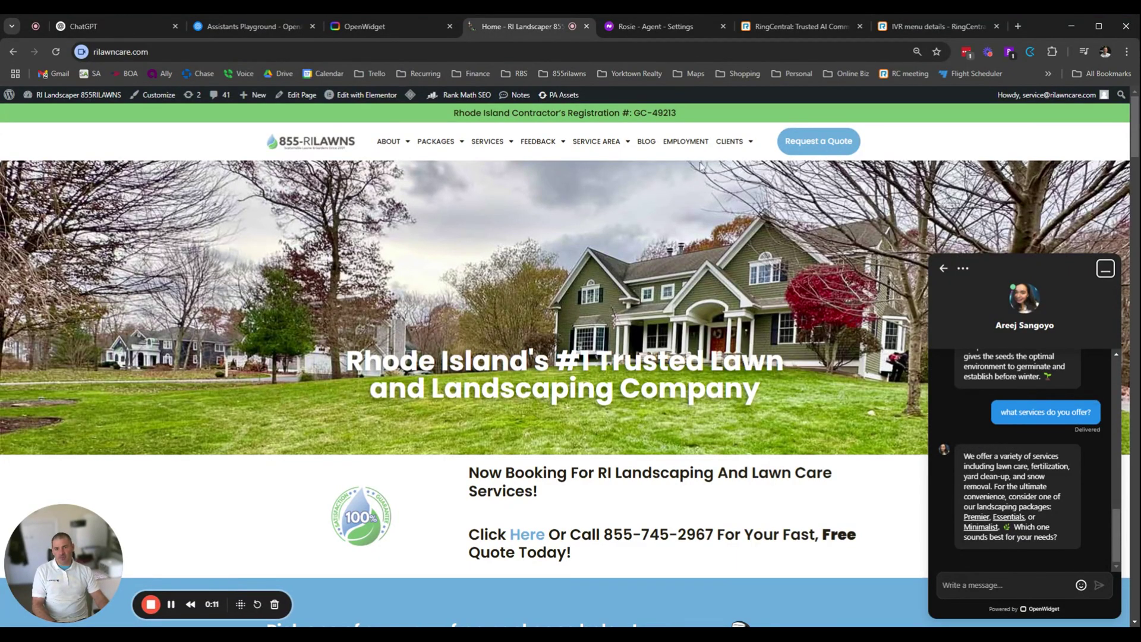
- Review Rosie's business information settings for RI Lawn Care, then move to the RingCentral site
{"action": "left_click", "coordinate": [651, 29]}
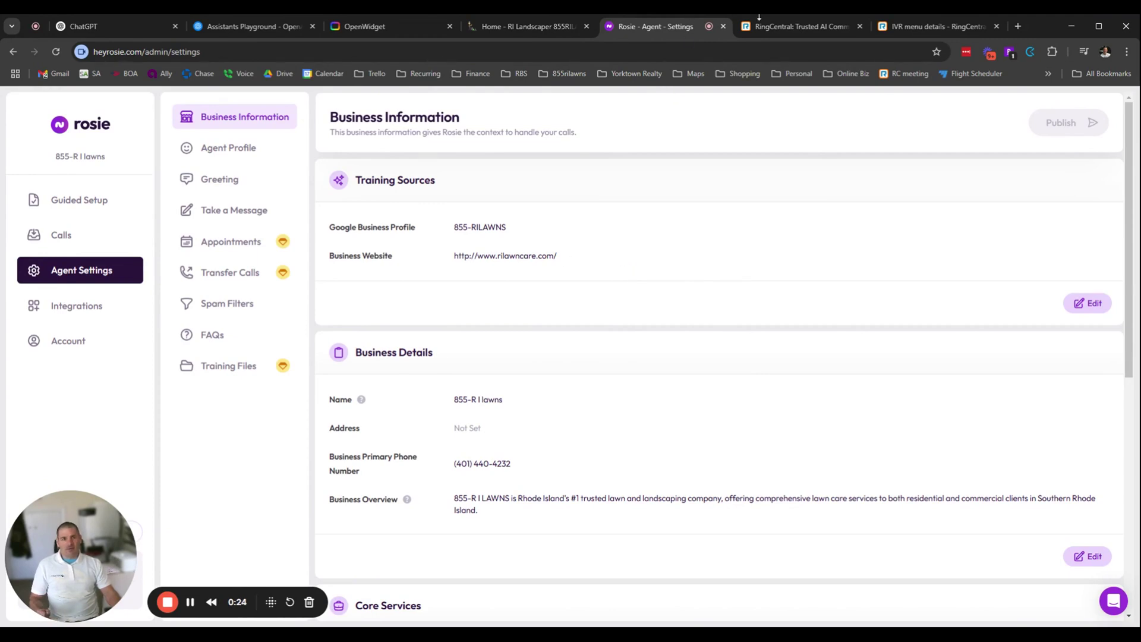
{"action": "left_click", "coordinate": [804, 26]}
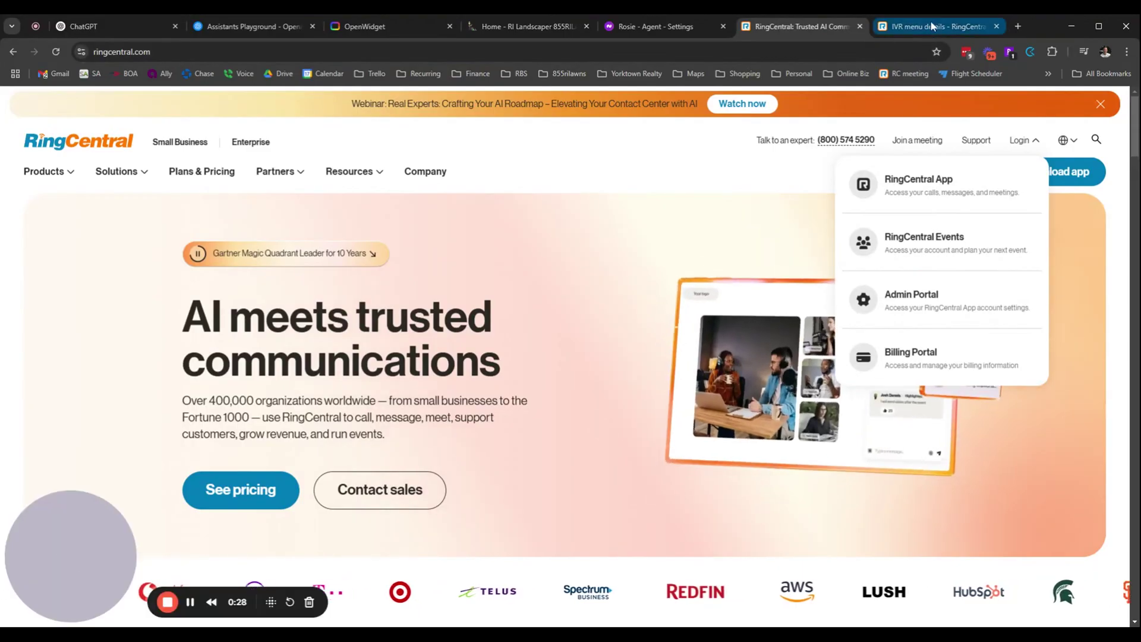
{"action": "left_click", "coordinate": [903, 28]}
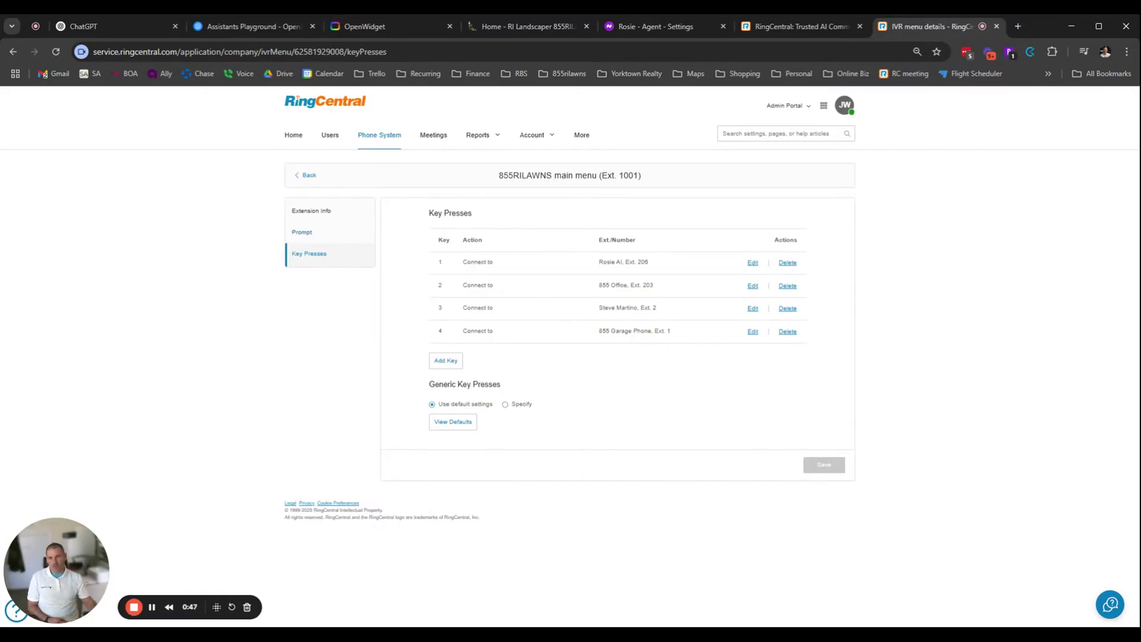
- Play part of the main menu's Welcome greeting, pause it, and return to the key-press list
{"action": "left_click", "coordinate": [301, 233]}
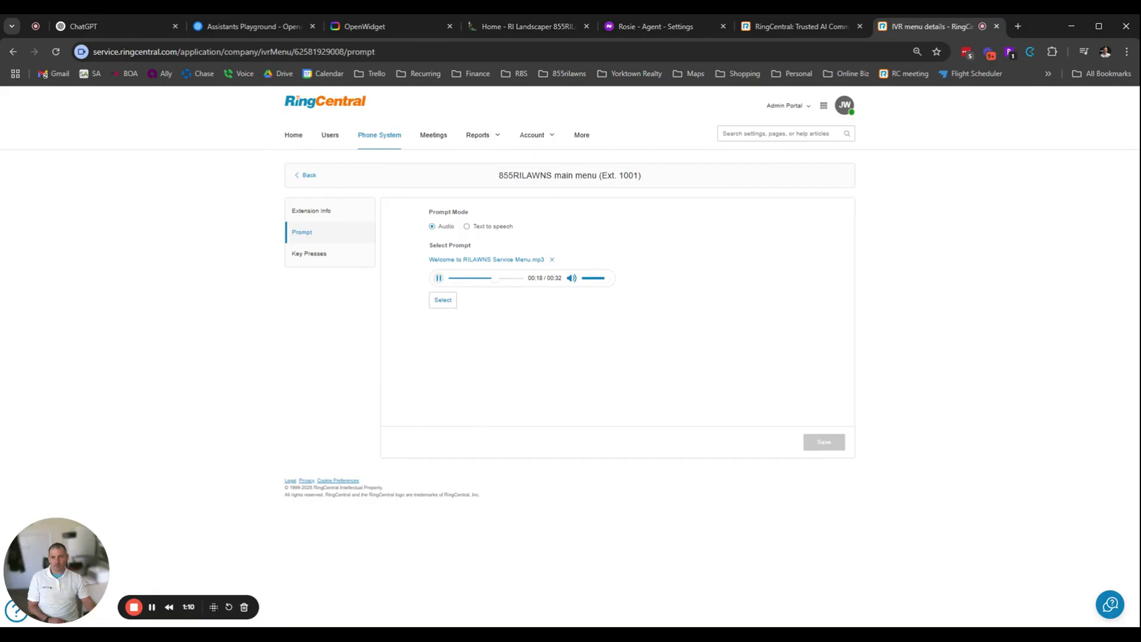
{"action": "left_click", "coordinate": [439, 278]}
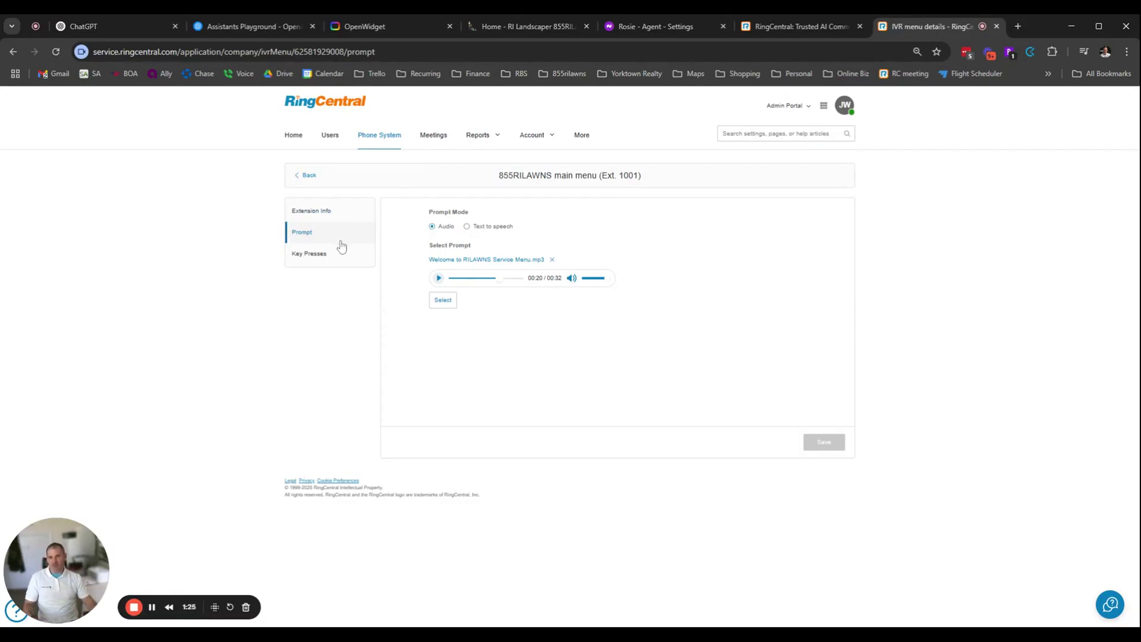
{"action": "left_click", "coordinate": [309, 257]}
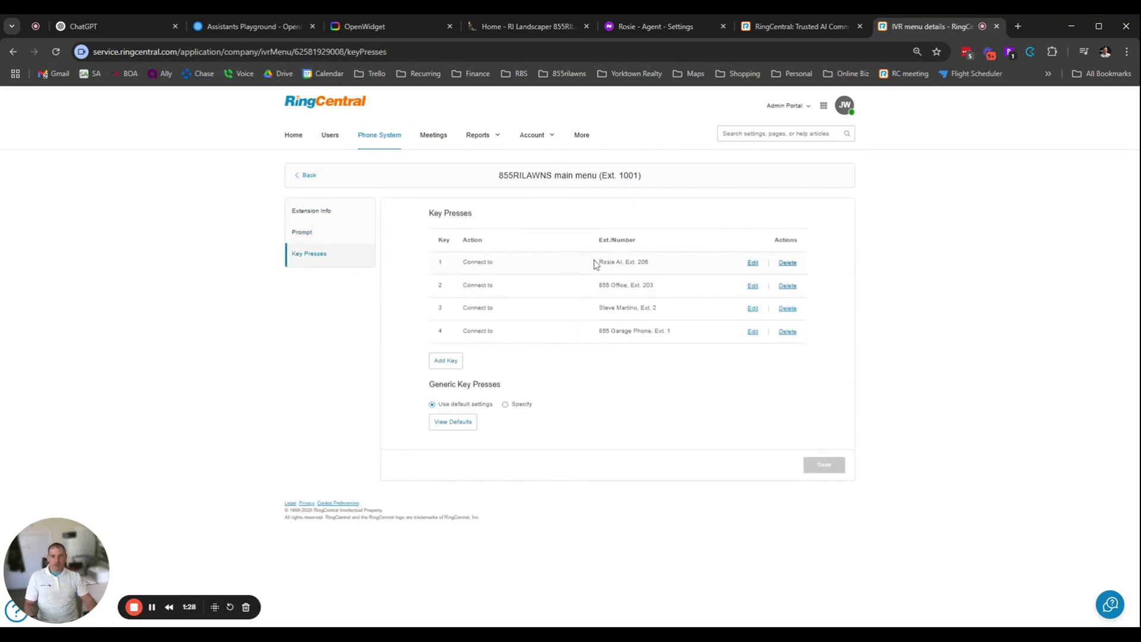
{"action": "left_click_drag", "start_coordinate": [596, 261], "coordinate": [662, 277]}
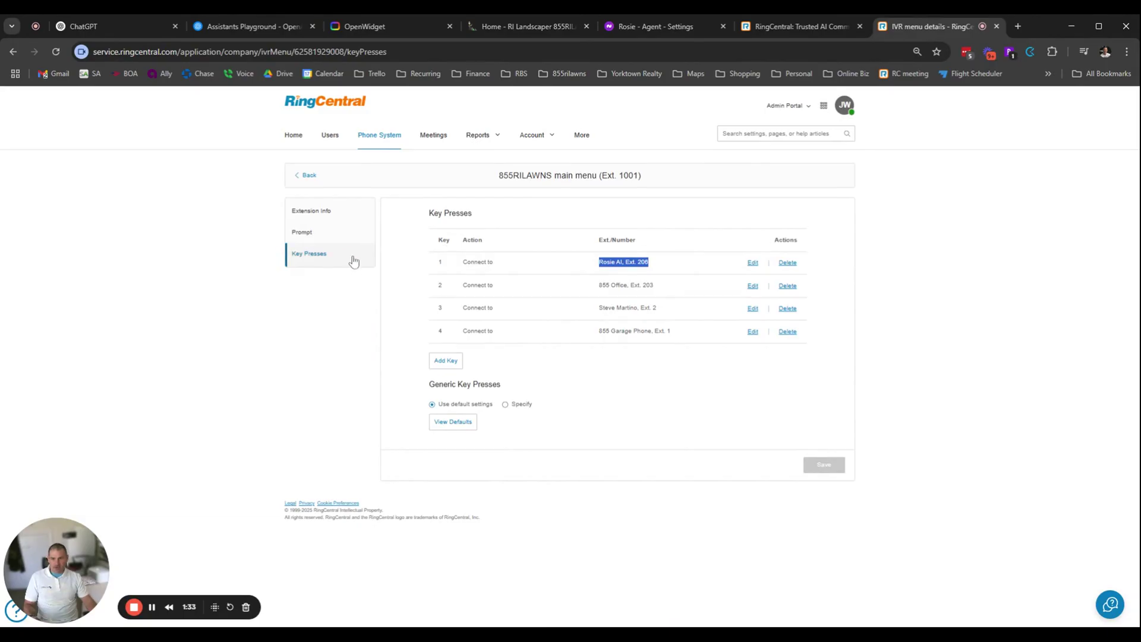
{"action": "left_click_drag", "start_coordinate": [594, 263], "coordinate": [688, 271]}
{"action": "left_click_drag", "start_coordinate": [612, 290], "coordinate": [667, 292]}
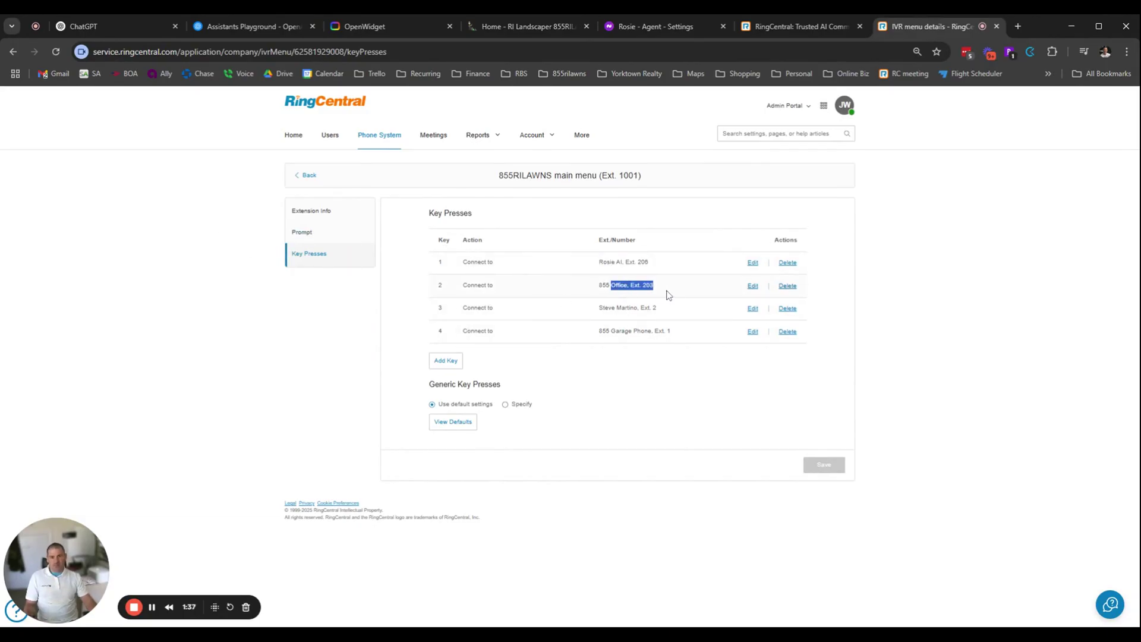
{"action": "left_click", "coordinate": [616, 295]}
{"action": "left_click_drag", "start_coordinate": [596, 288], "coordinate": [681, 291]}
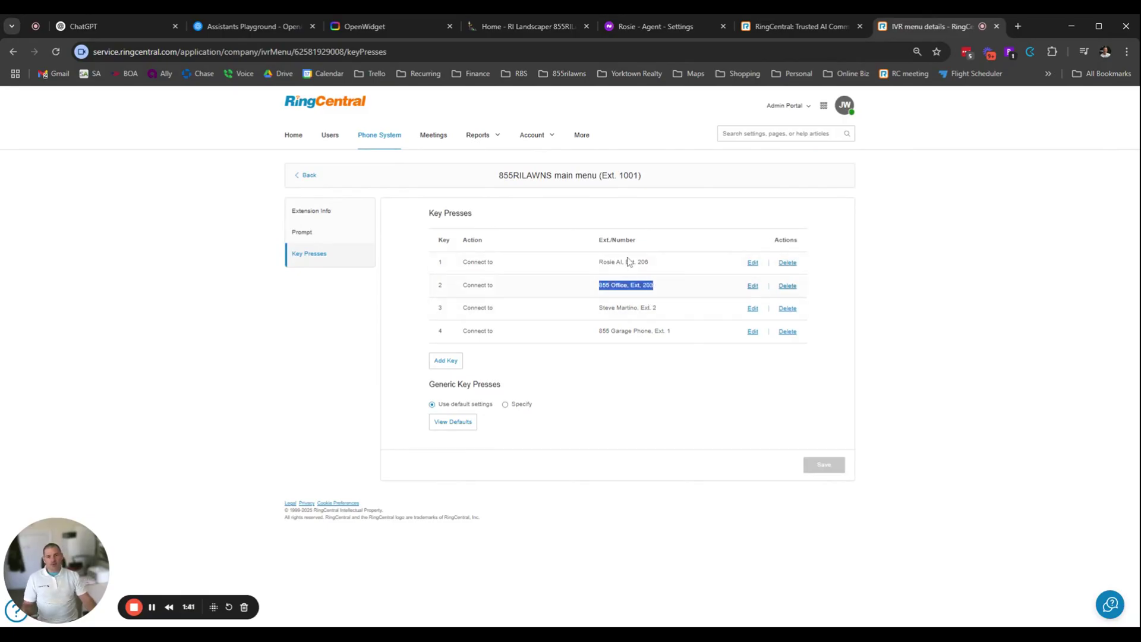
{"action": "left_click_drag", "start_coordinate": [600, 262], "coordinate": [649, 263]}
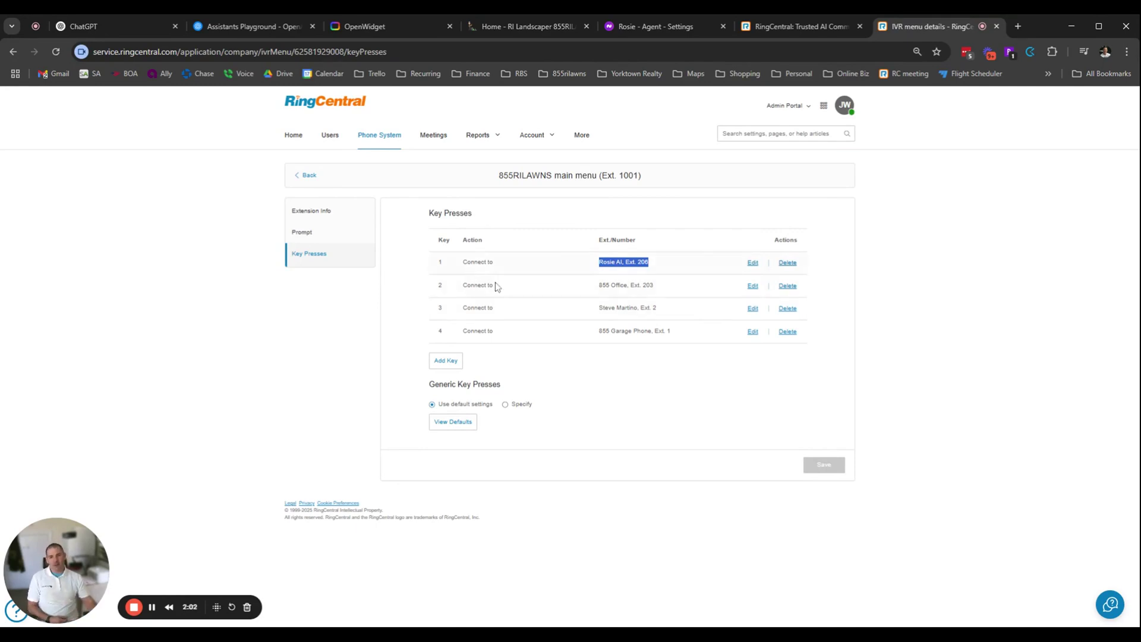
{"action": "left_click_drag", "start_coordinate": [590, 286], "coordinate": [703, 292]}
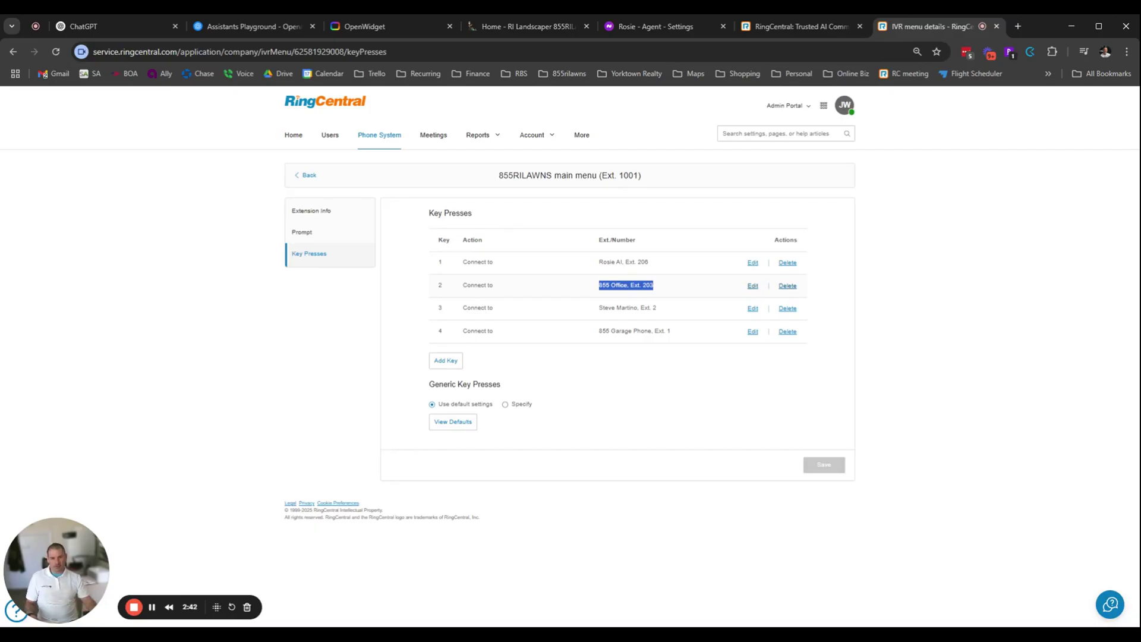
{"action": "left_click_drag", "start_coordinate": [597, 262], "coordinate": [629, 262]}
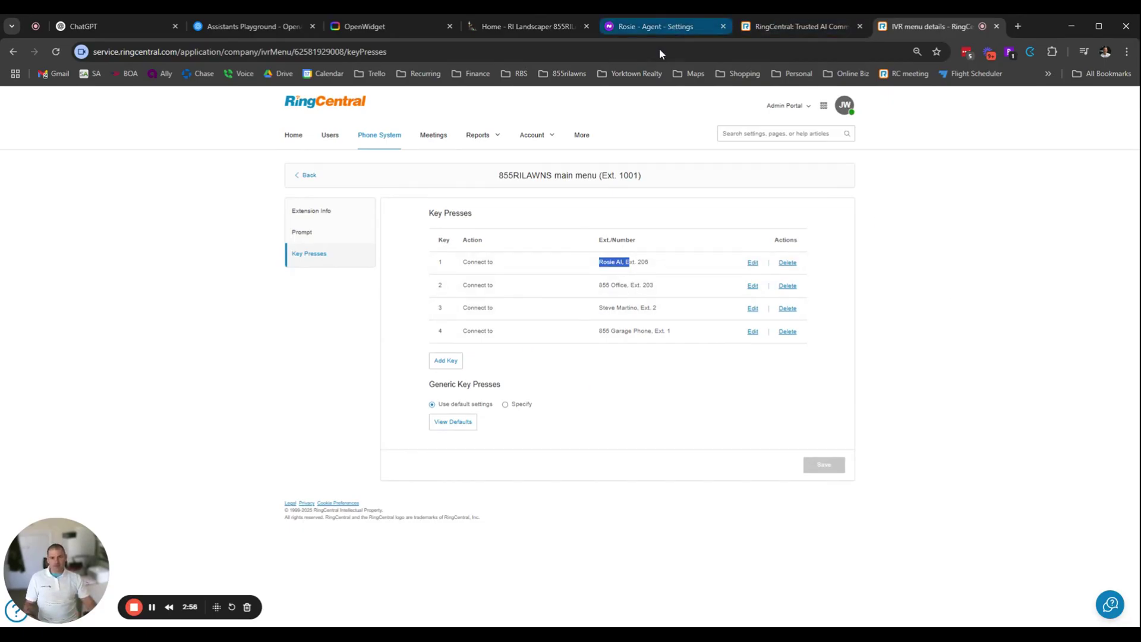
- Open Rosie's 2/13/25 lawn-care quote request call and play its recording
{"action": "left_click", "coordinate": [670, 31]}
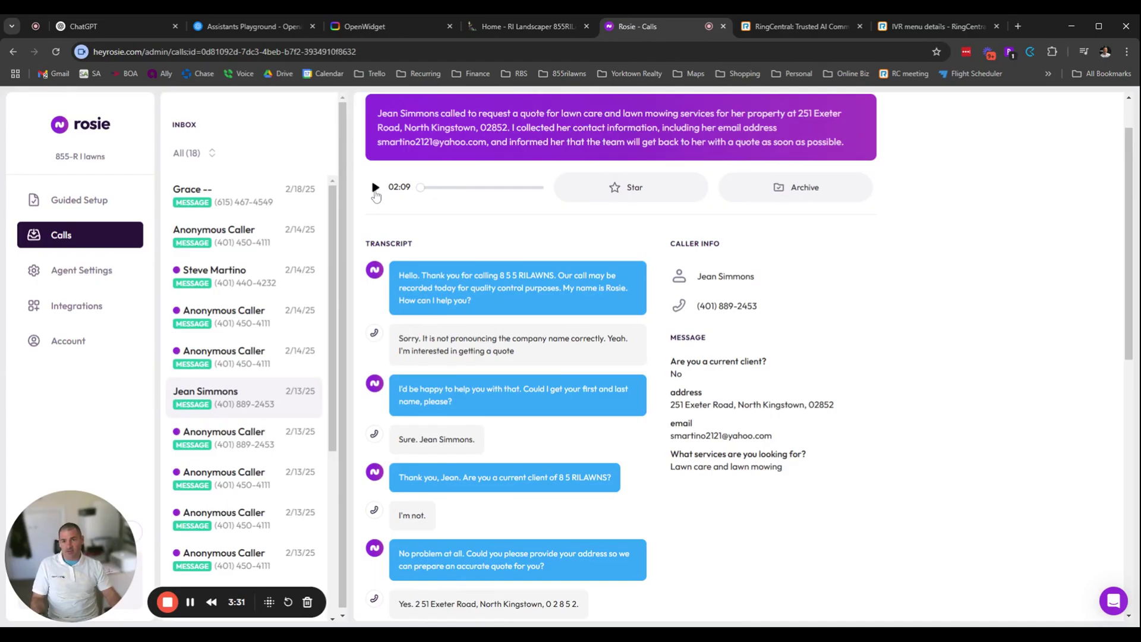
{"action": "left_click", "coordinate": [375, 189]}
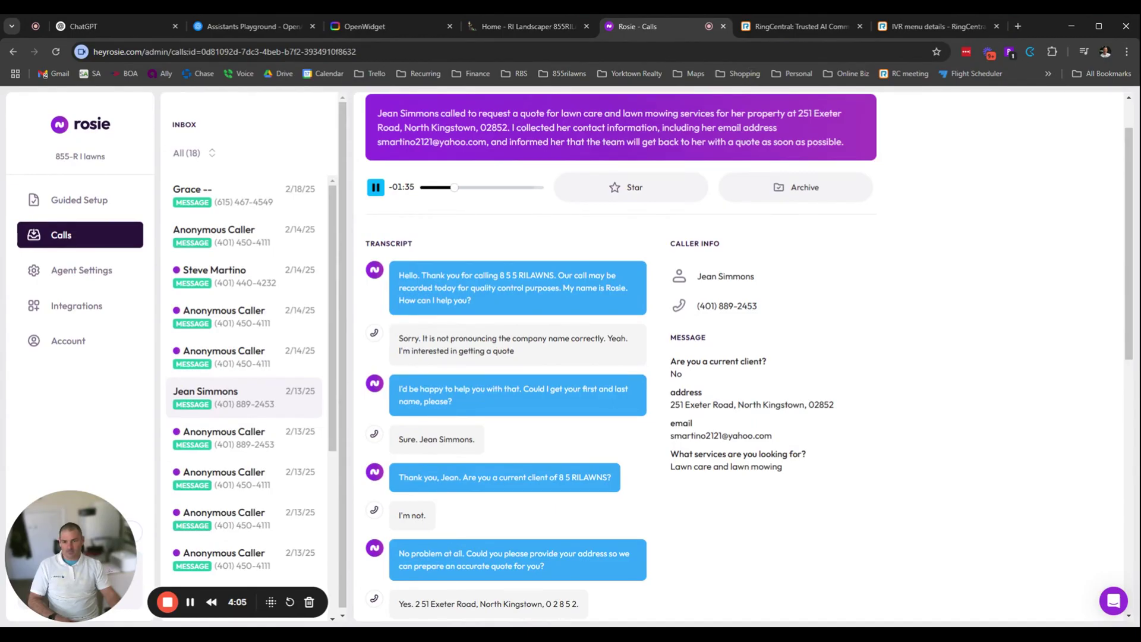
- Scroll through the call transcript and pause the recording partway
{"action": "scroll", "coordinate": [469, 542], "scroll_direction": "down", "scroll_amount": 1}
{"action": "scroll", "coordinate": [458, 496], "scroll_direction": "down", "scroll_amount": 1}
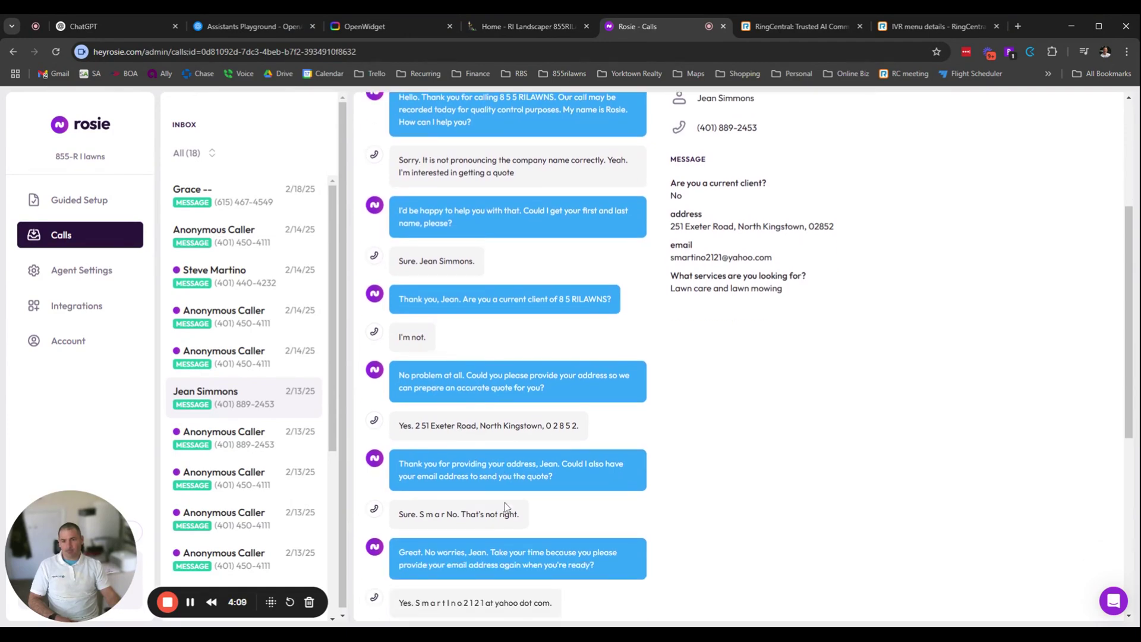
{"action": "scroll", "coordinate": [476, 484], "scroll_direction": "up", "scroll_amount": 3}
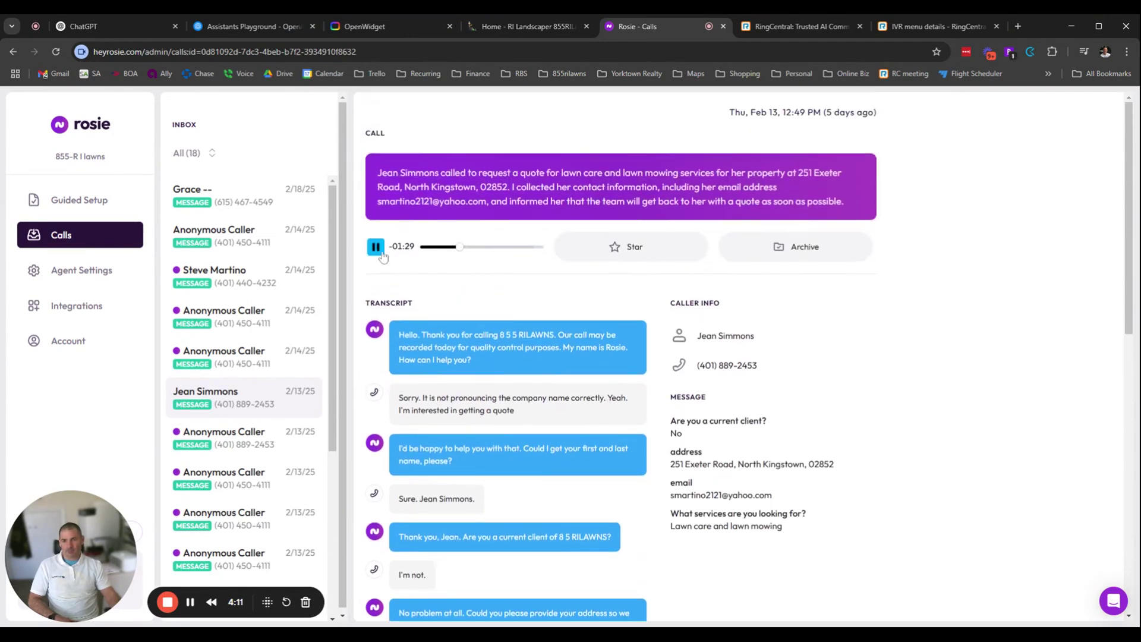
{"action": "scroll", "coordinate": [458, 434], "scroll_direction": "down", "scroll_amount": 2}
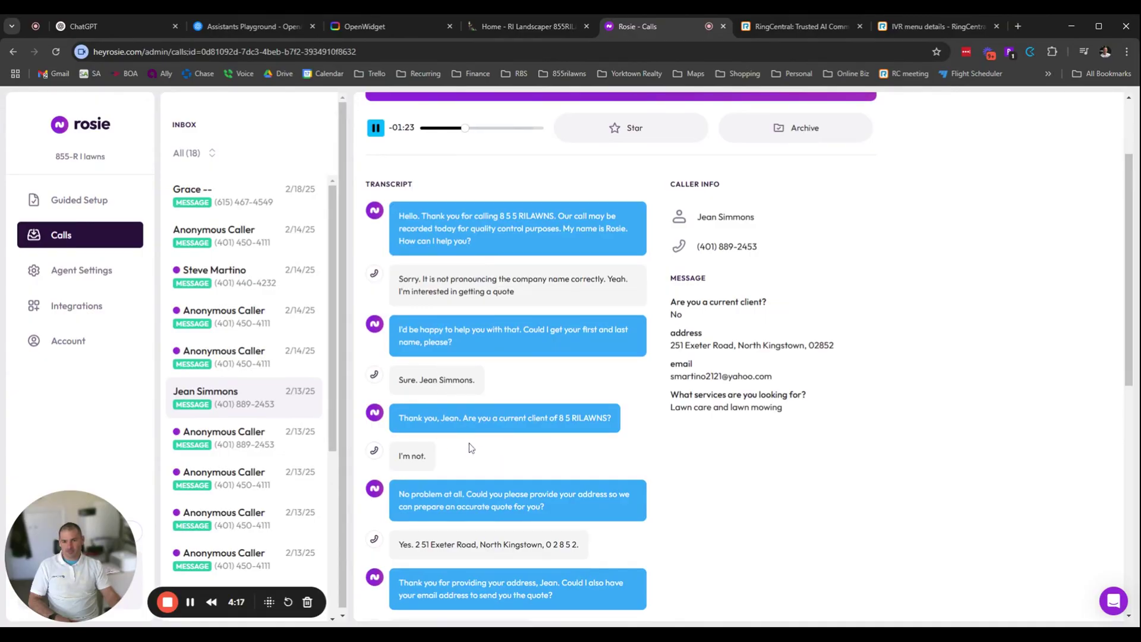
{"action": "scroll", "coordinate": [430, 383], "scroll_direction": "up", "scroll_amount": 2}
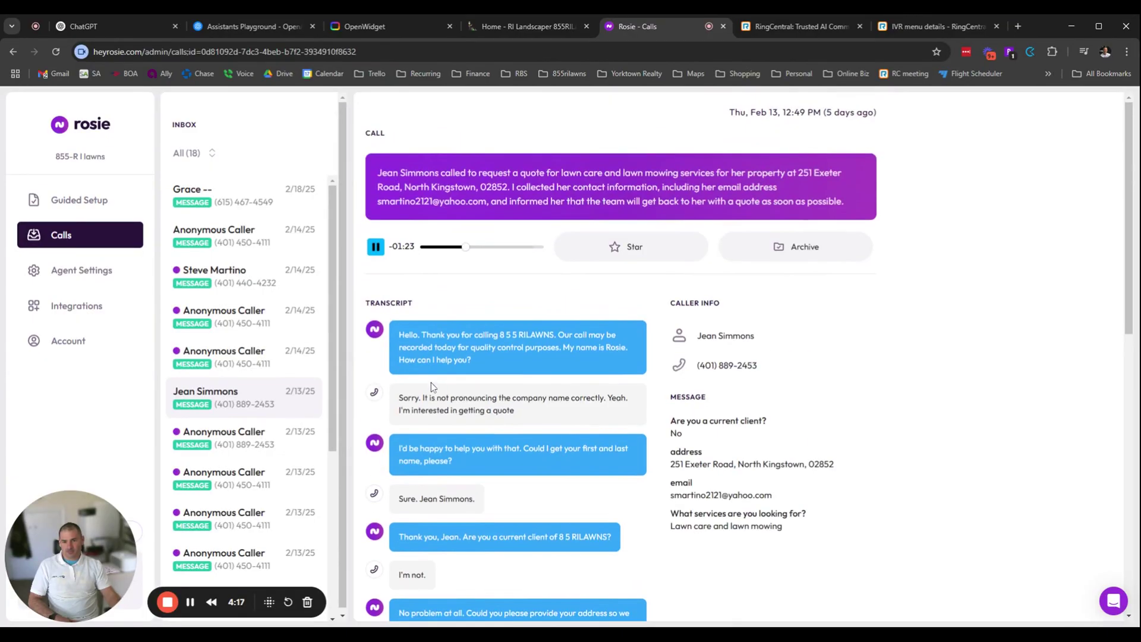
{"action": "left_click", "coordinate": [375, 246]}
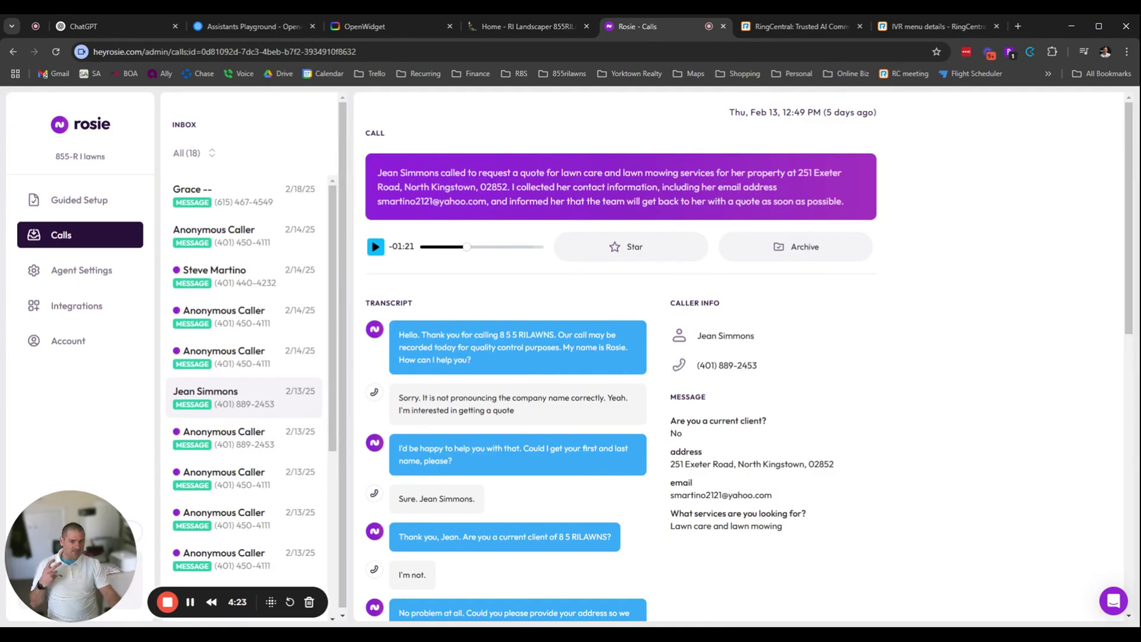
- Highlight the spoken company name RILAWNS in the agent's greeting, then clear it
{"action": "left_click_drag", "start_coordinate": [497, 335], "coordinate": [549, 335]}
{"action": "left_click", "coordinate": [535, 335]}
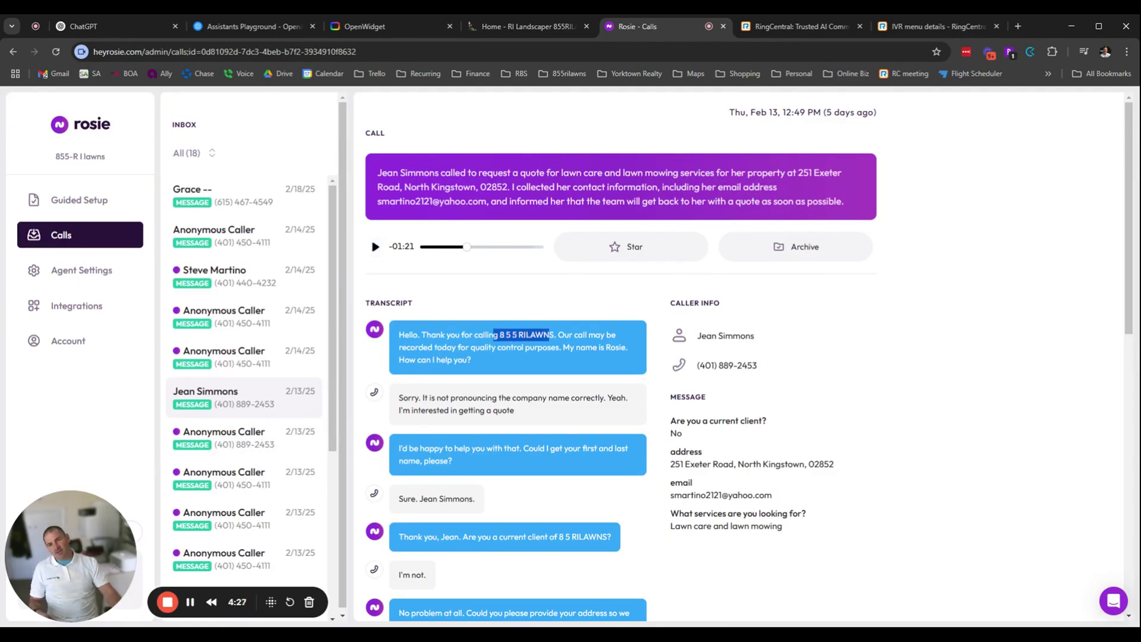
{"action": "left_click", "coordinate": [535, 334]}
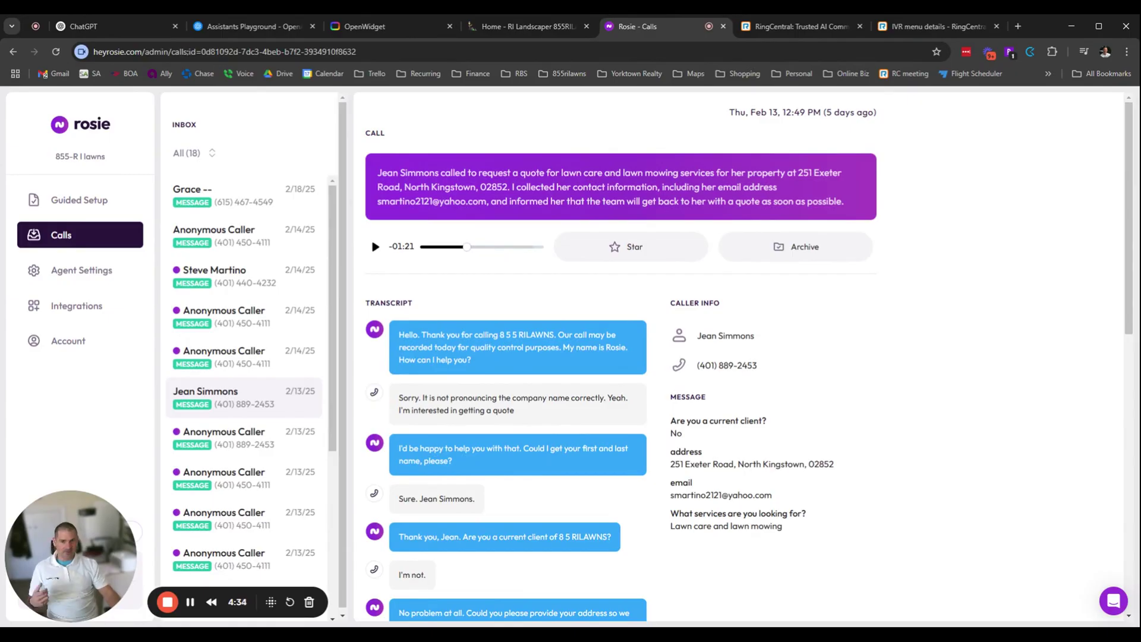
{"action": "mouse_move", "coordinate": [517, 334]}
{"action": "left_mouse_down"}
{"action": "mouse_move", "coordinate": [558, 335]}
{"action": "mouse_move", "coordinate": [530, 335]}
{"action": "left_mouse_up"}
{"action": "left_click", "coordinate": [519, 334]}
{"action": "left_click", "coordinate": [523, 334]}
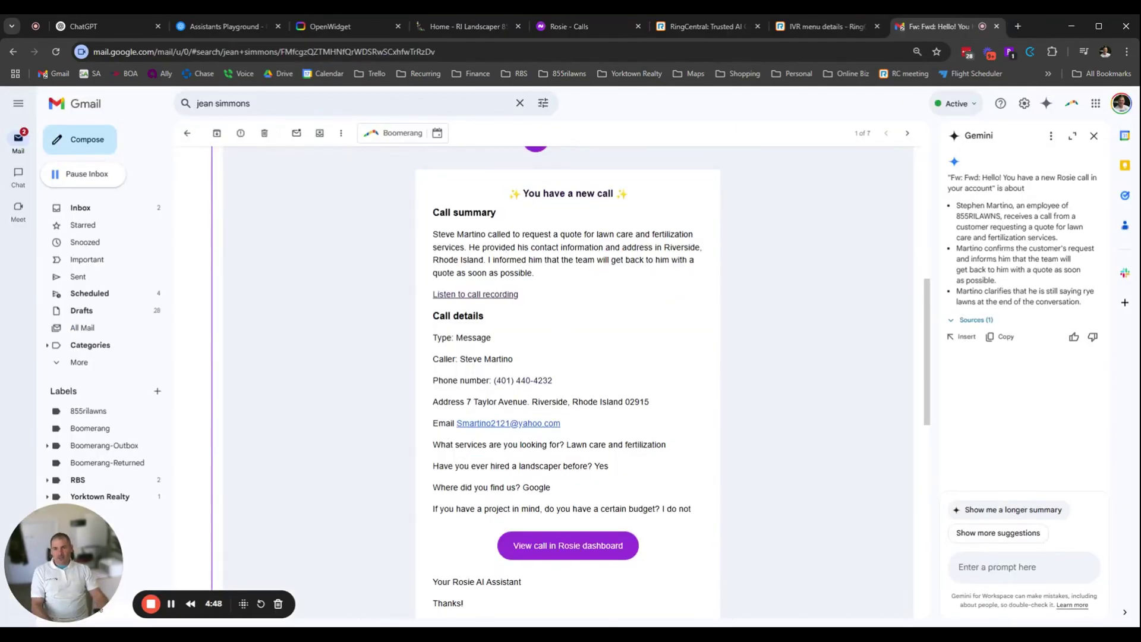
- Highlight the email's call summary opening and contact information sentences
{"action": "mouse_move", "coordinate": [455, 234]}
{"action": "left_mouse_down"}
{"action": "mouse_move", "coordinate": [583, 234]}
{"action": "mouse_move", "coordinate": [570, 234]}
{"action": "mouse_move", "coordinate": [580, 247]}
{"action": "left_mouse_up"}
{"action": "left_click", "coordinate": [538, 246]}
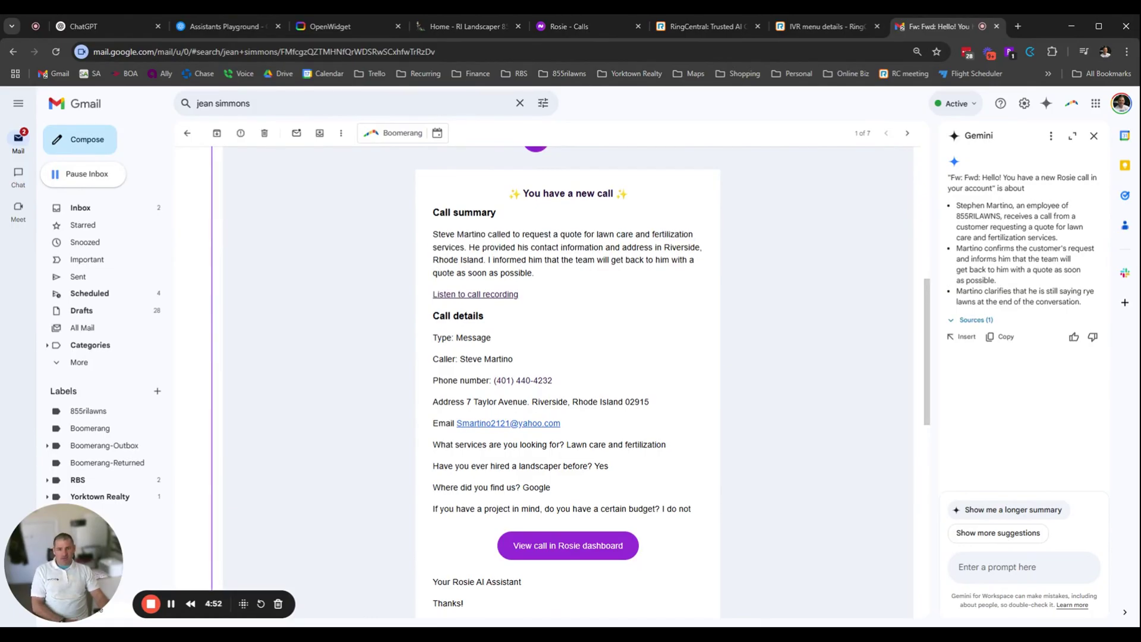
{"action": "left_click_drag", "start_coordinate": [507, 247], "coordinate": [634, 259]}
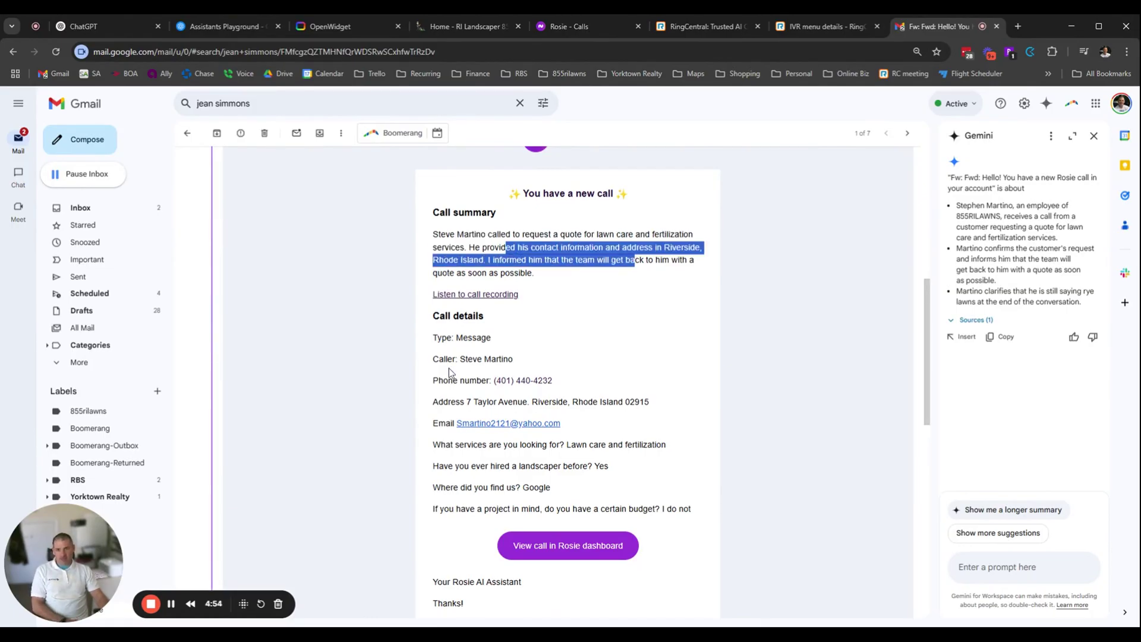
- Highlight the caller's phone number and address lines in the email
{"action": "left_click_drag", "start_coordinate": [476, 380], "coordinate": [573, 402]}
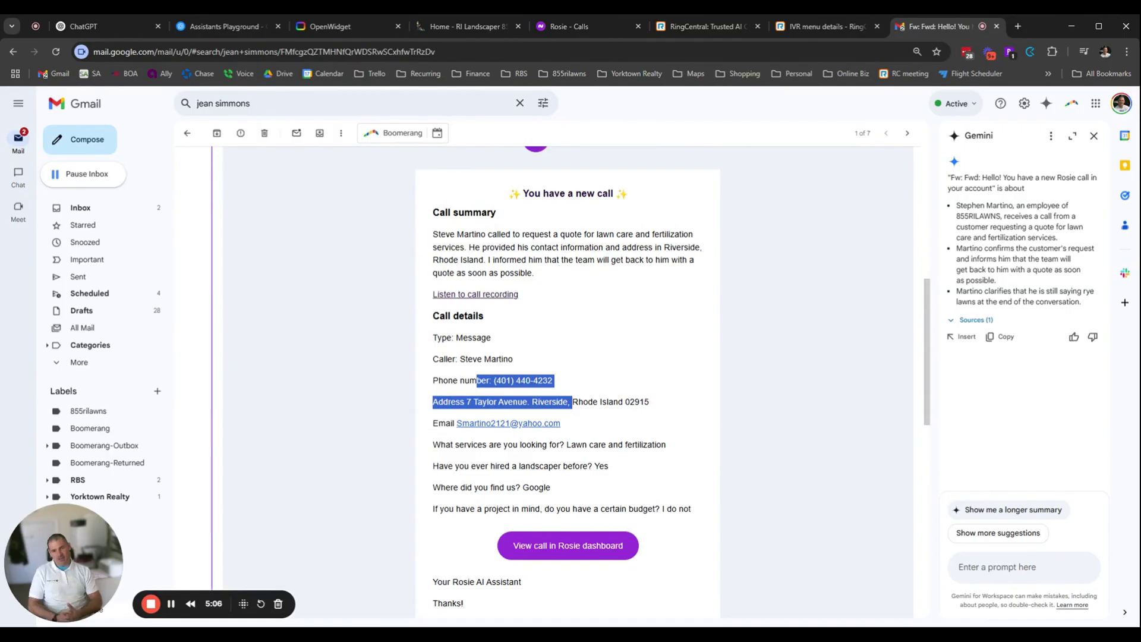
{"action": "left_click", "coordinate": [512, 395]}
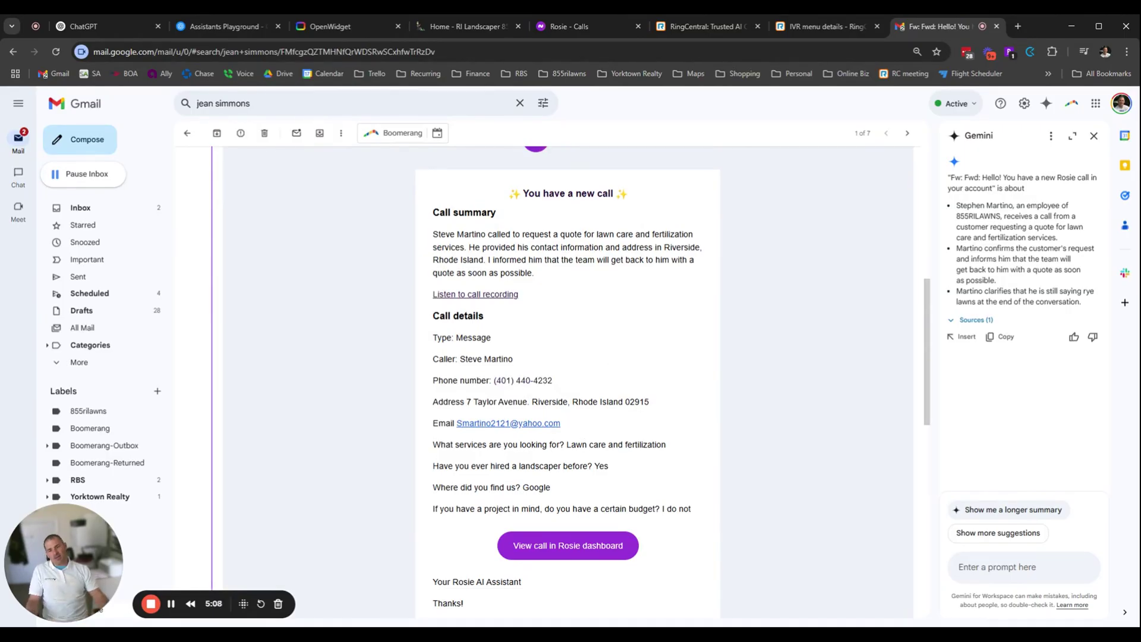
{"action": "left_click_drag", "start_coordinate": [492, 381], "coordinate": [566, 387]}
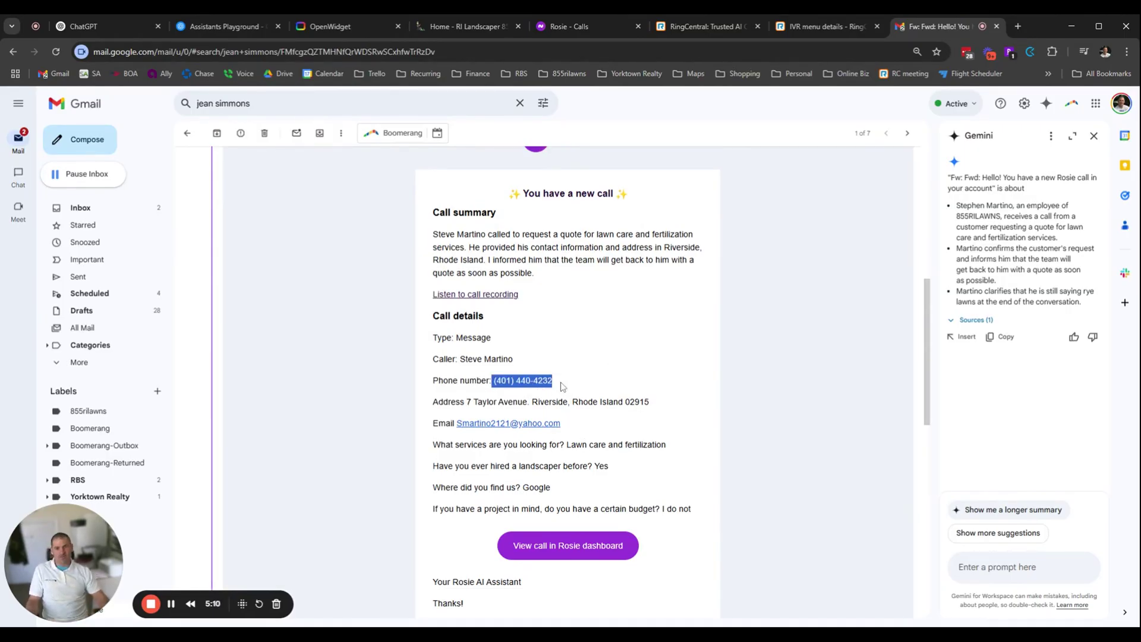
{"action": "left_click", "coordinate": [563, 386]}
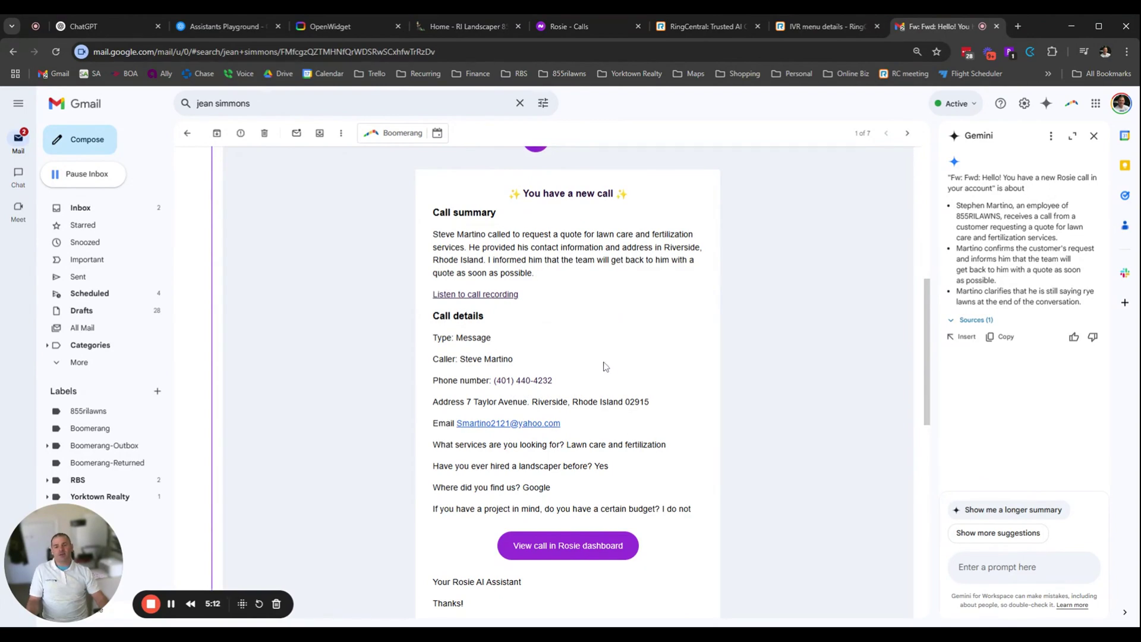